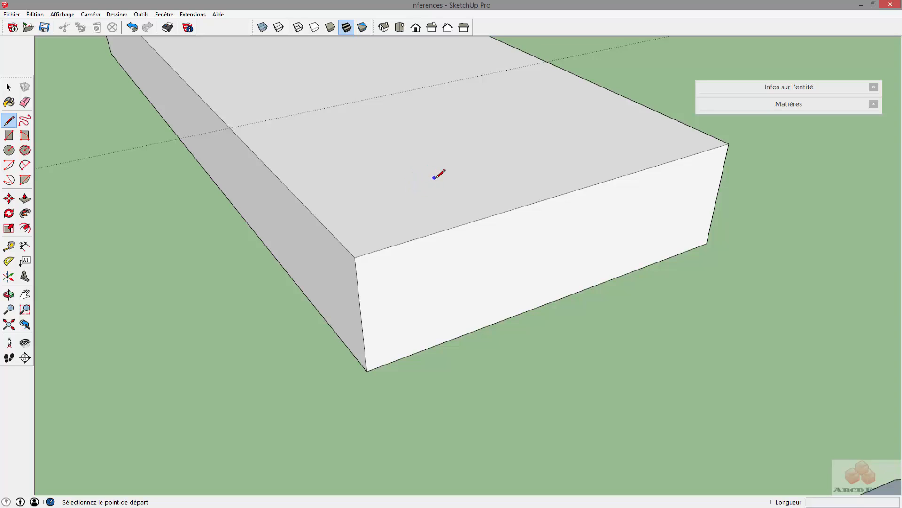
scroll(432, 187, up, 2)
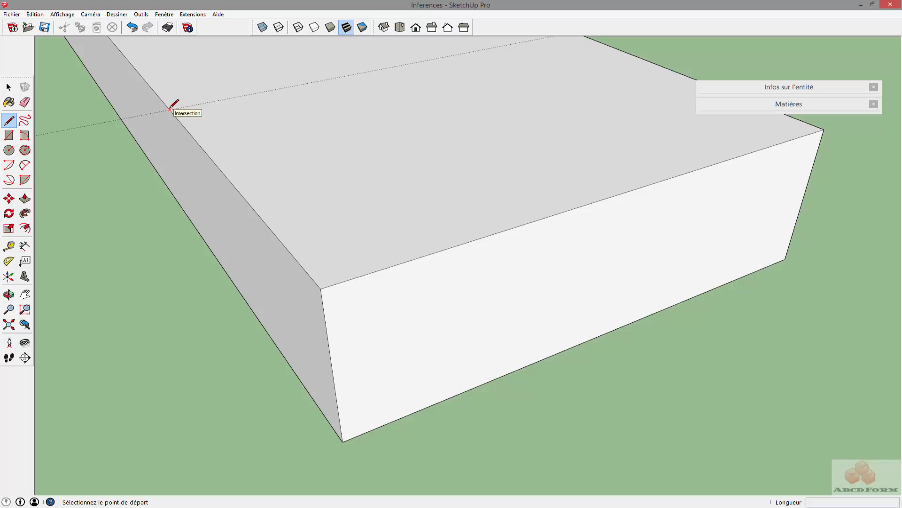
scroll(252, 155, down, 6)
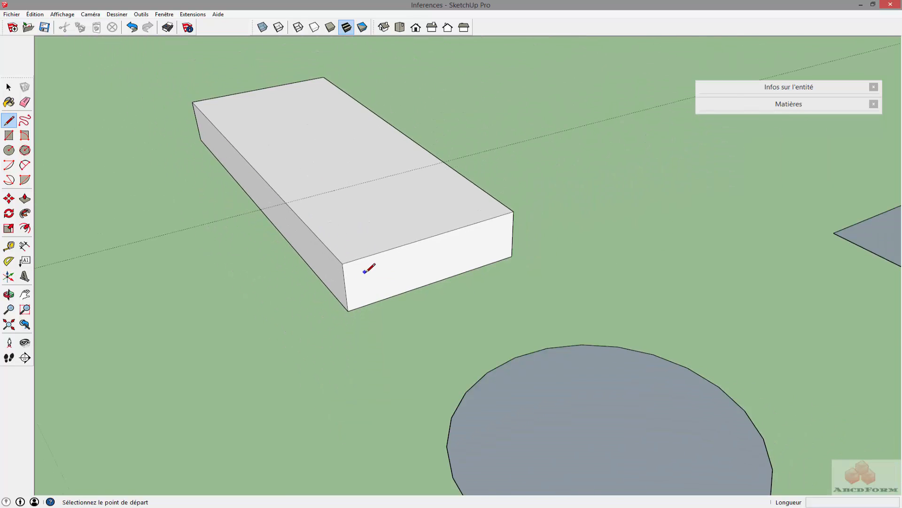
scroll(369, 267, down, 2)
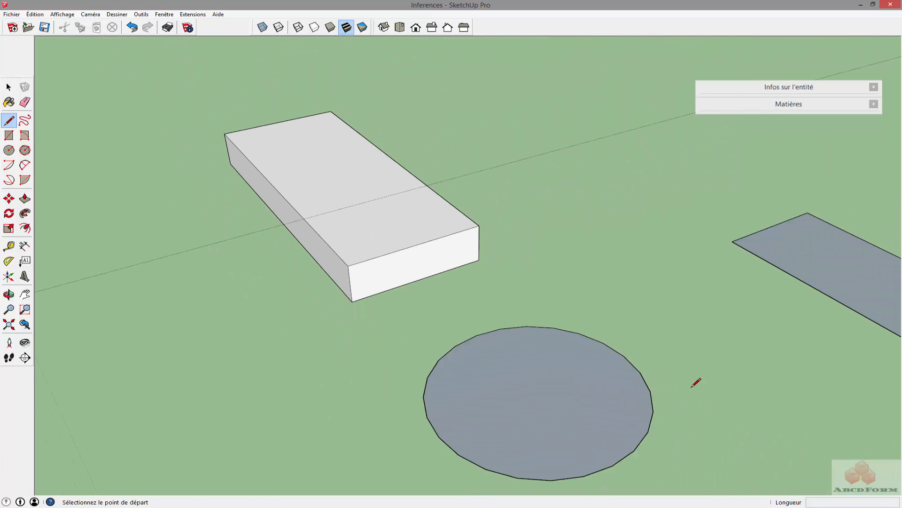
mouse_move(691, 386)
middle_down()
mouse_move(651, 348)
mouse_move(653, 369)
middle_up()
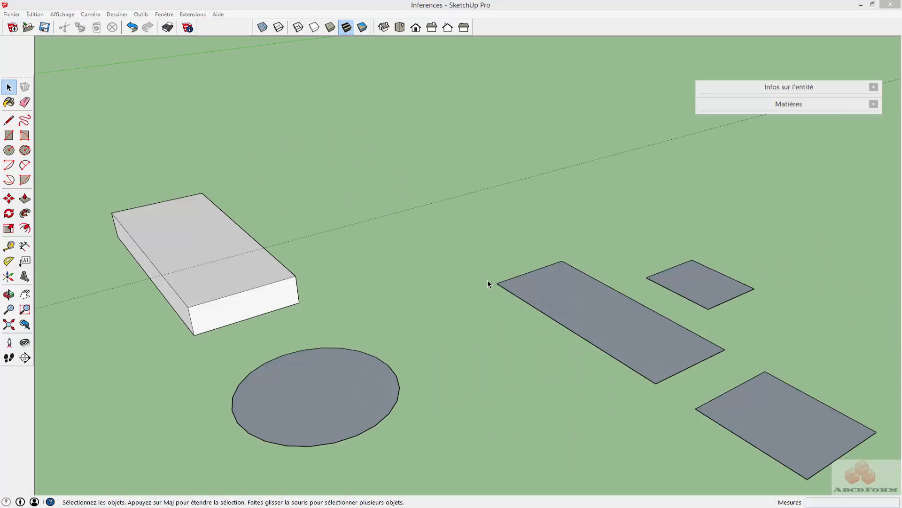
Draw a short vertical line starting where the ground point aligns with the nearest corners of the long and small rectangles.
middle_drag(487, 280, 574, 487)
scroll(521, 365, up, 3)
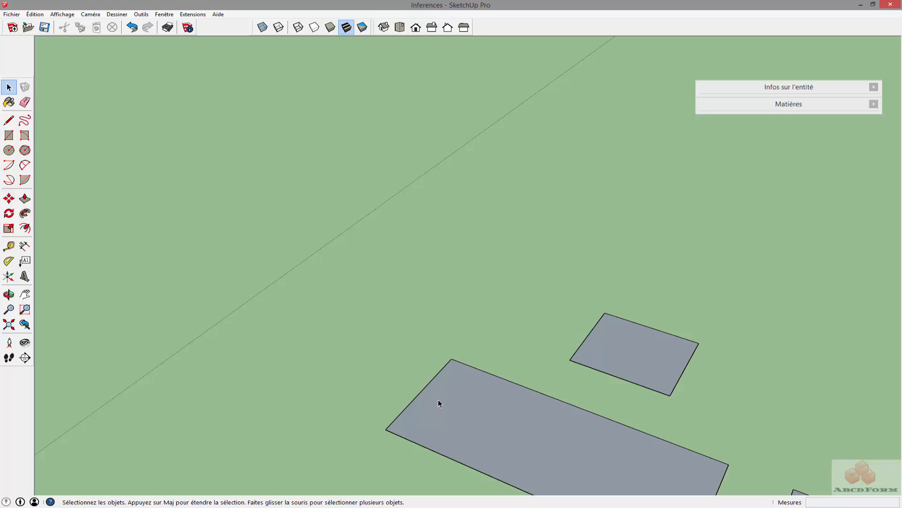
key(l)
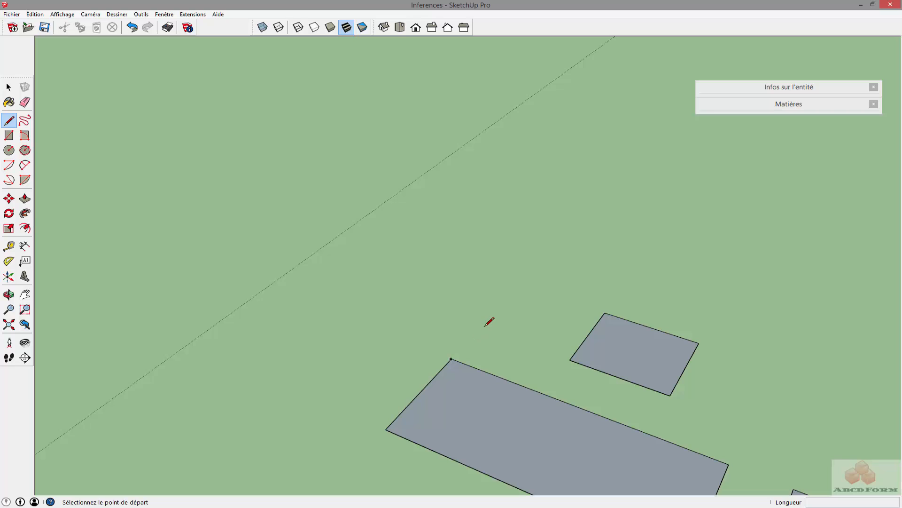
scroll(500, 312, up, 2)
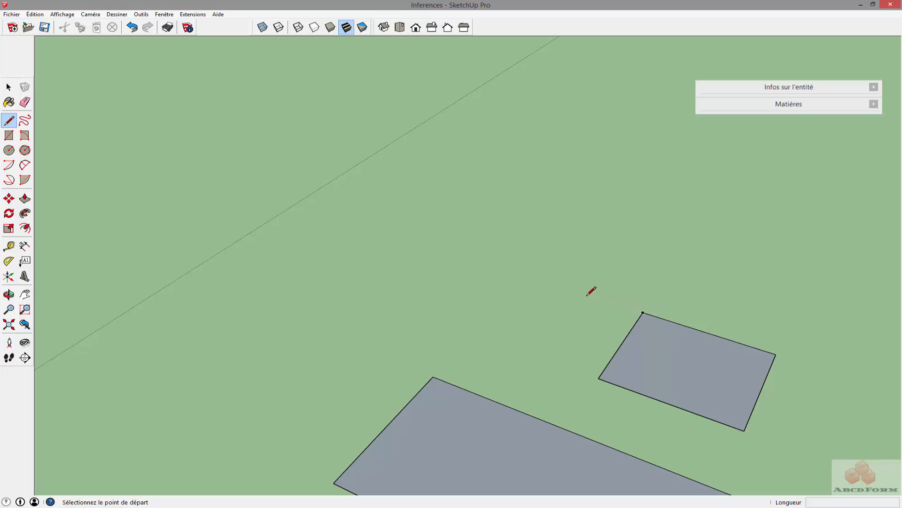
click(527, 276)
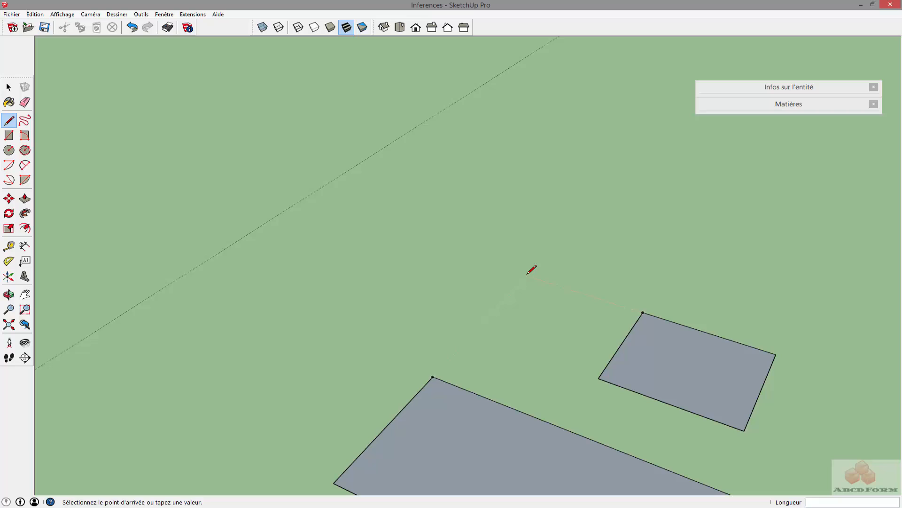
click(531, 214)
key(space)
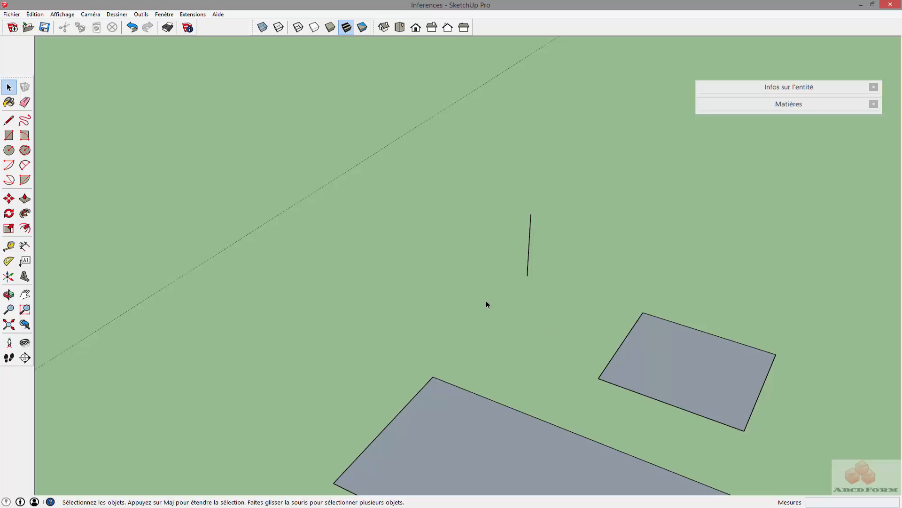
Draw a closed four-sided face on the ground from axis-aligned lines, with its green-axis edges about 27.8 long.
mouse_move(485, 304)
middle_down()
mouse_move(554, 295)
mouse_move(632, 250)
middle_up()
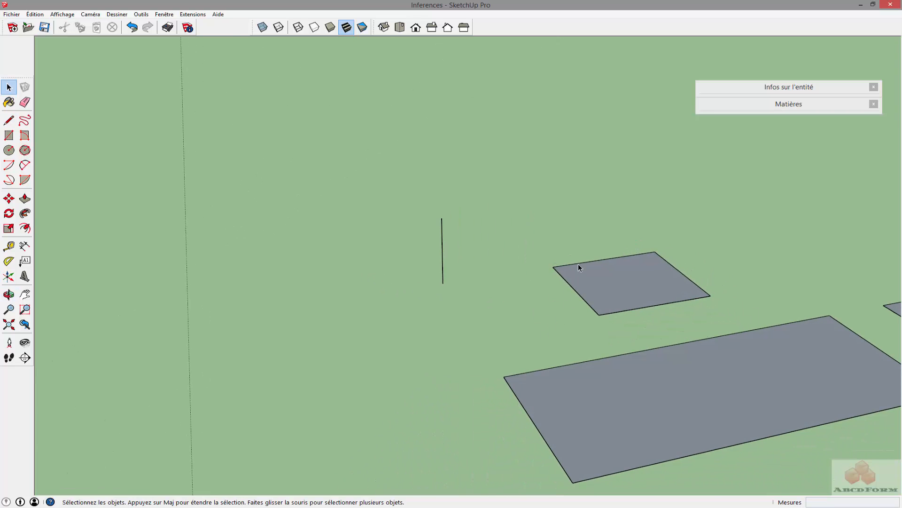
middle_drag(574, 258, 379, 280)
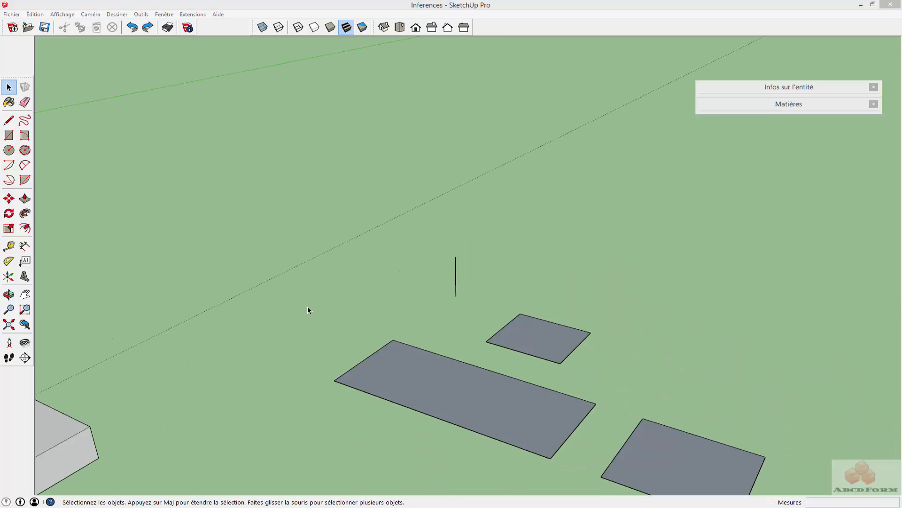
middle_drag(307, 308, 295, 321)
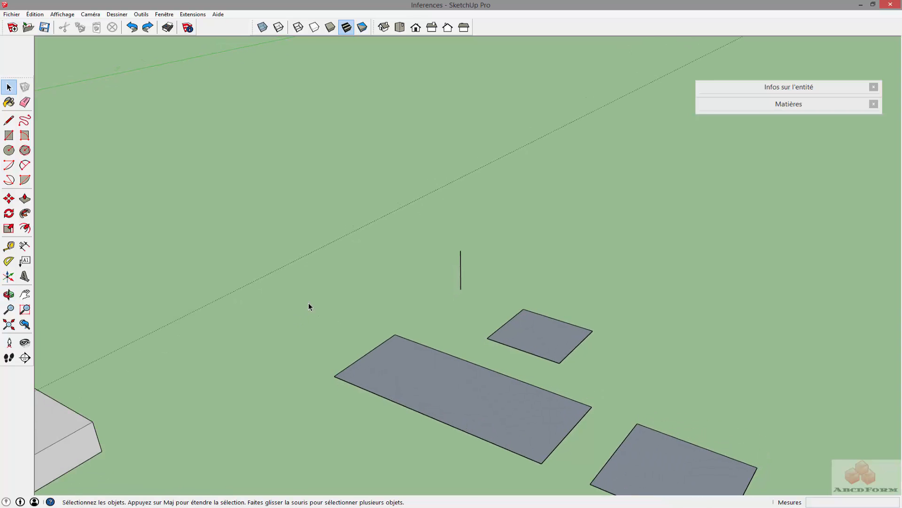
key(l)
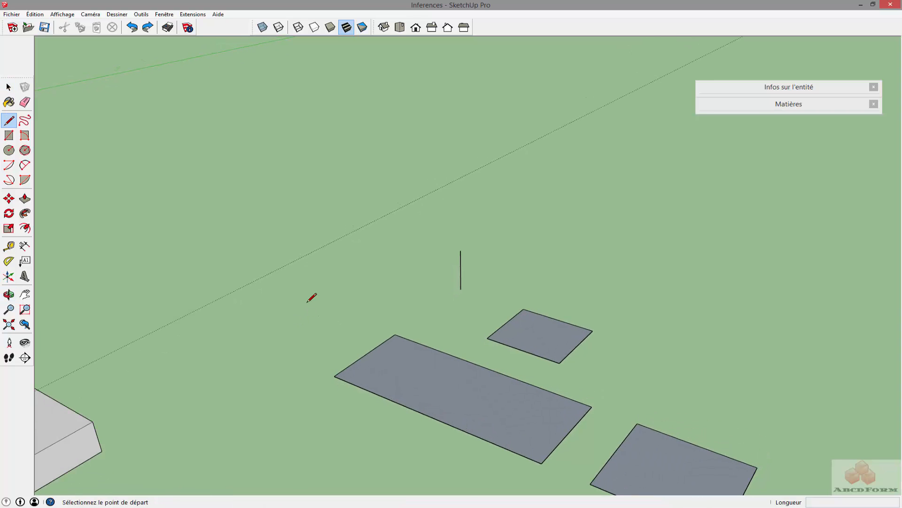
click(266, 313)
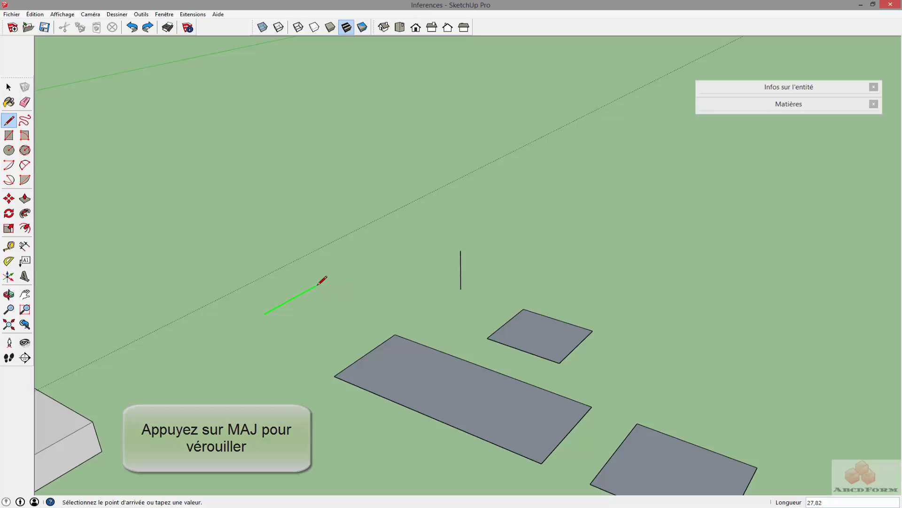
click(317, 285)
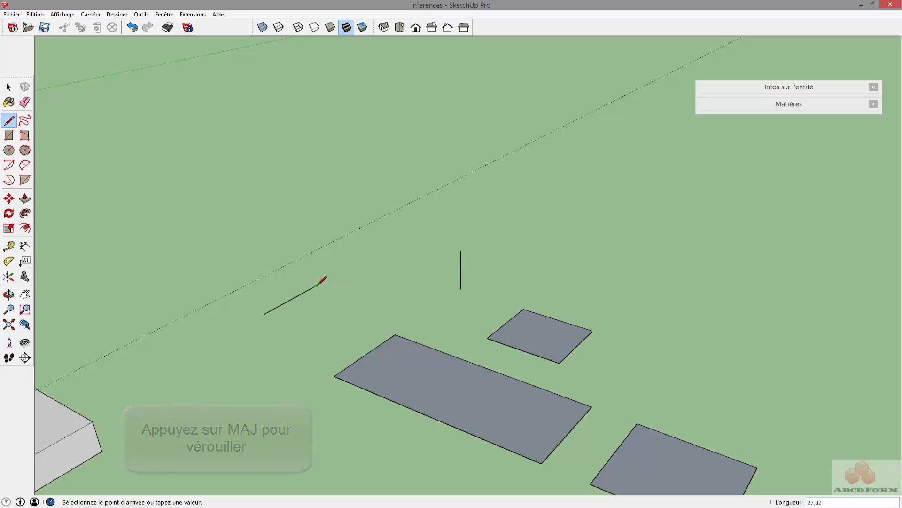
click(267, 269)
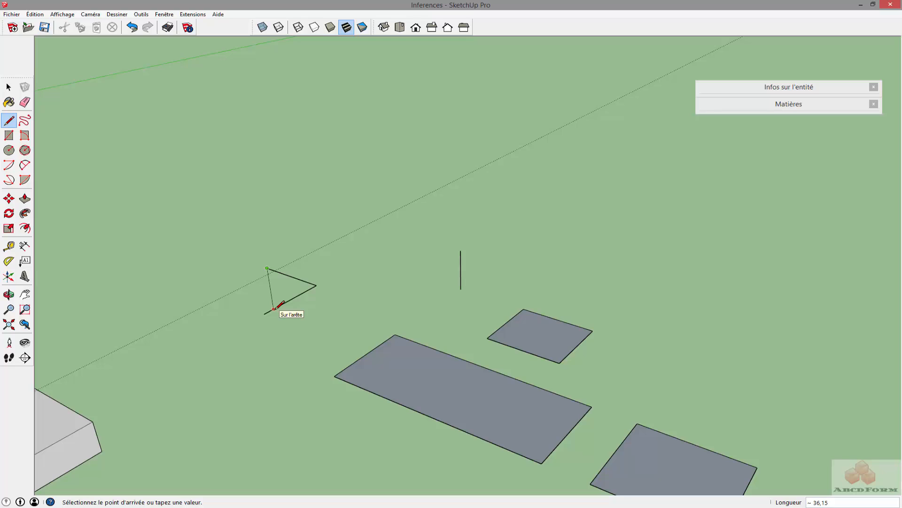
click(214, 294)
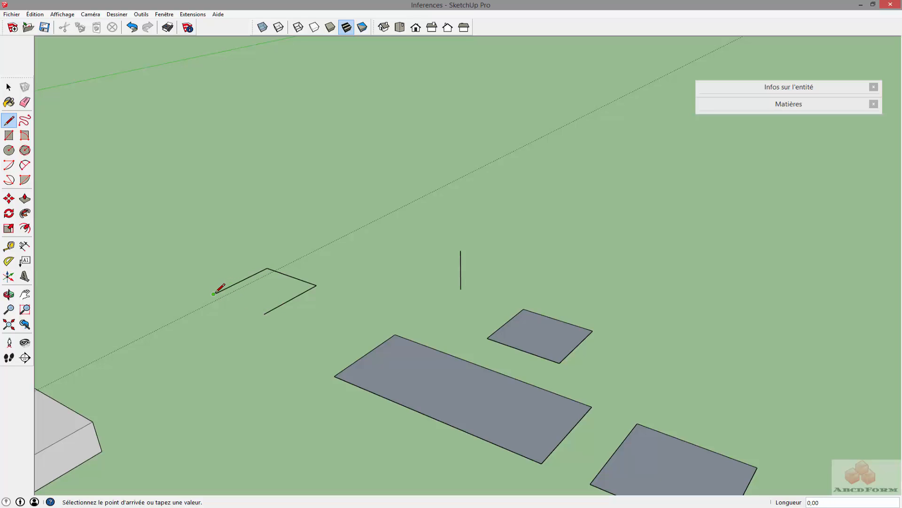
click(263, 314)
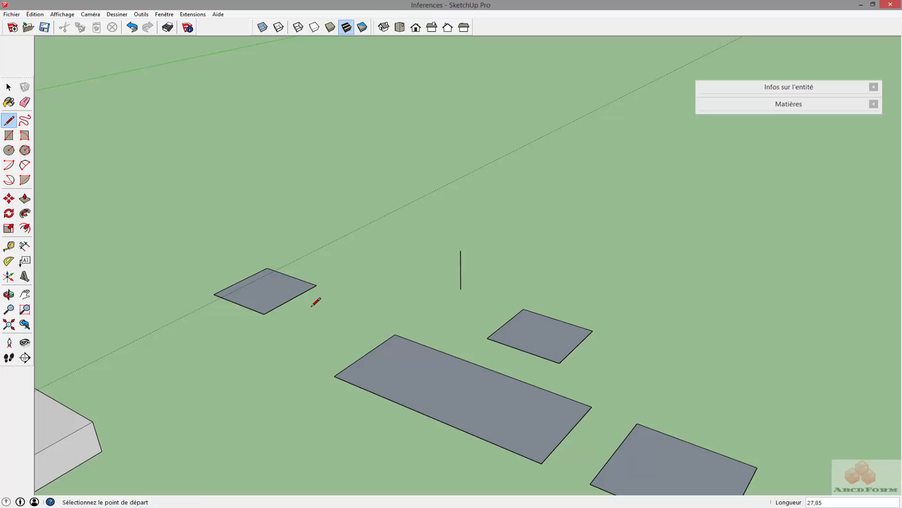
Draw a vertical face rising from the new ground face's green-axis edge, with a top edge of about 27.8.
click(263, 313)
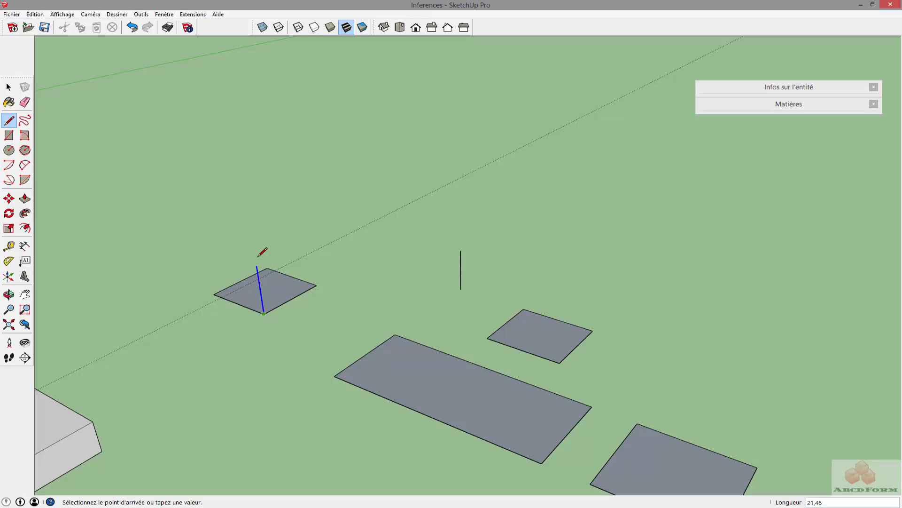
click(252, 237)
click(308, 212)
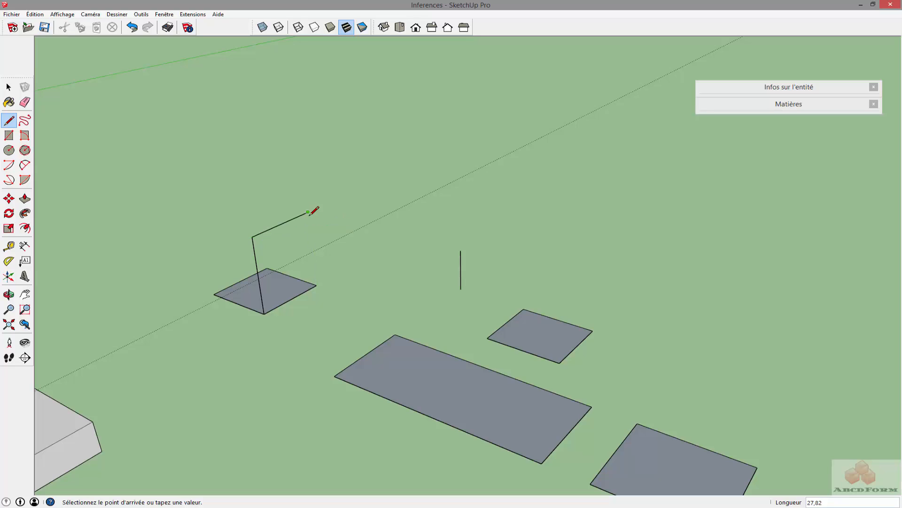
click(314, 279)
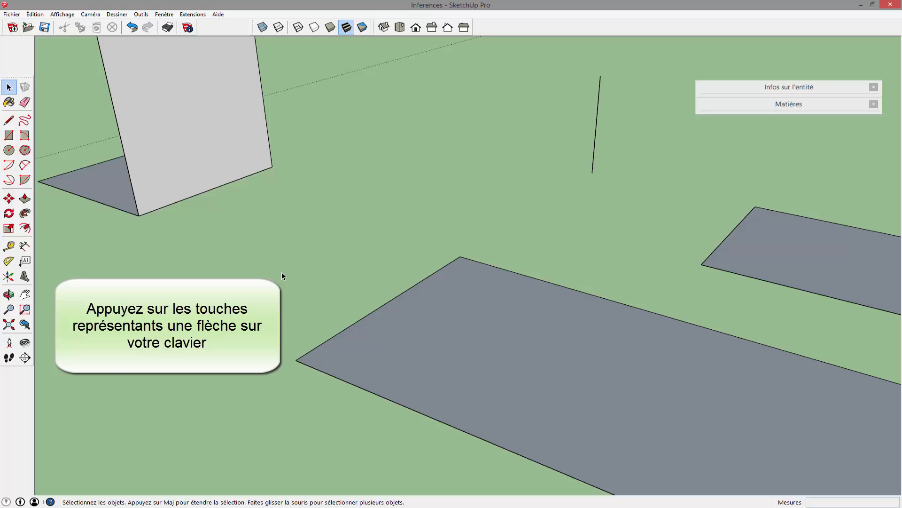
Draw a line about 20.6 long locked to the green axis, after trying the blue and red axis locks.
key(l)
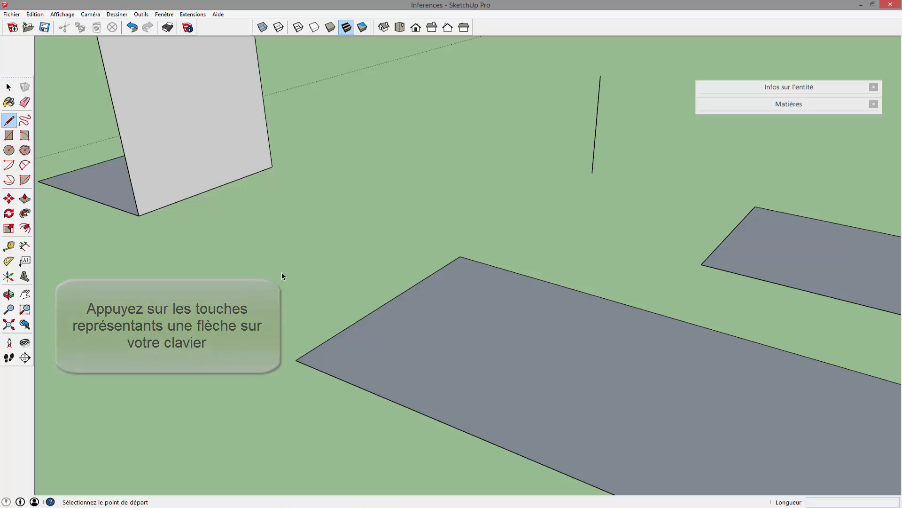
click(282, 272)
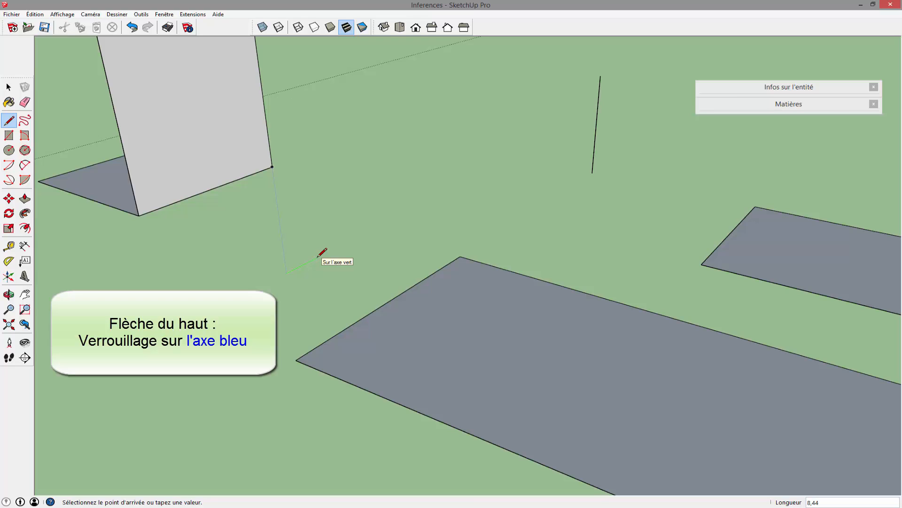
key(Up)
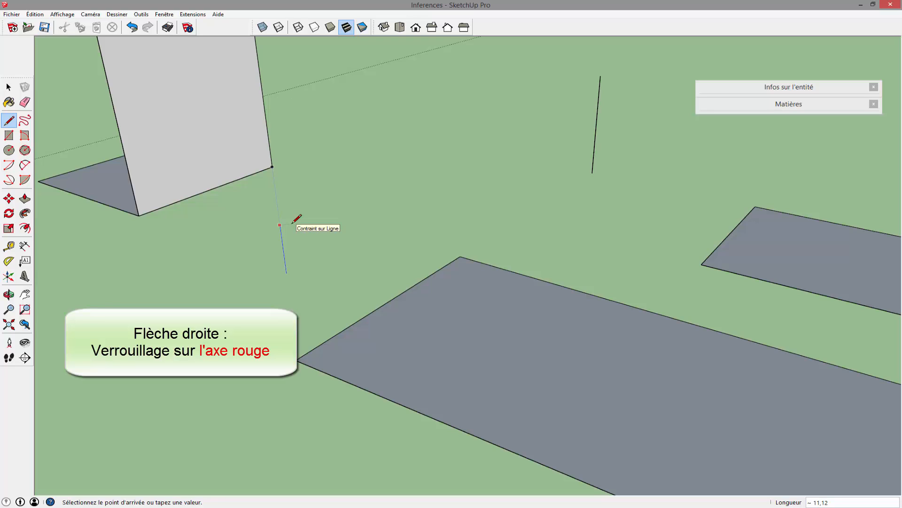
key(Right)
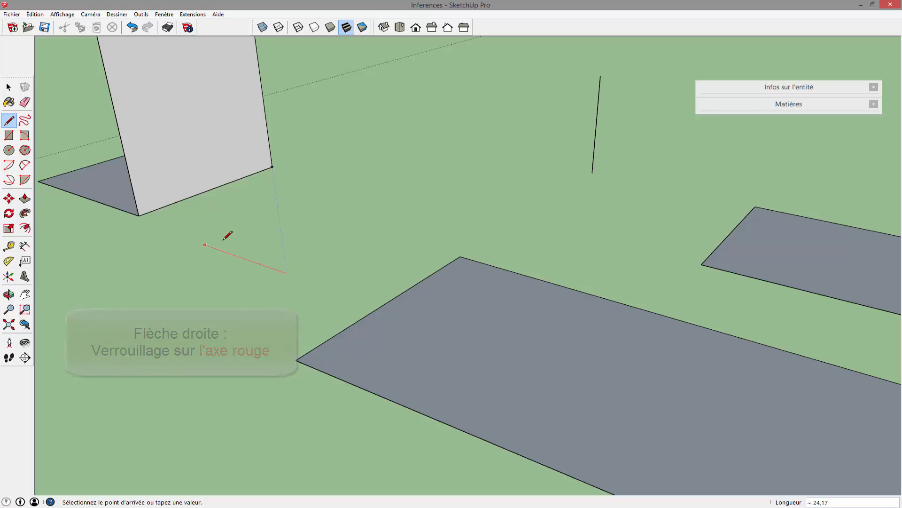
key(Left)
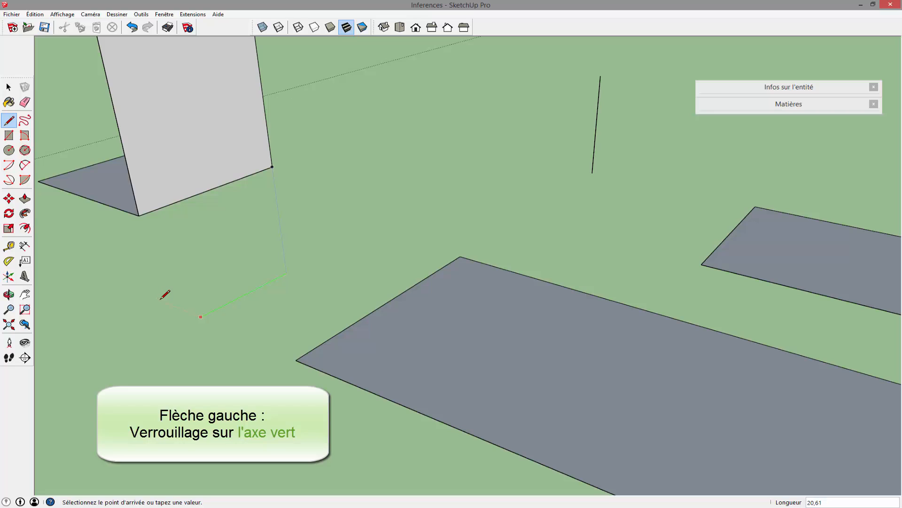
click(160, 297)
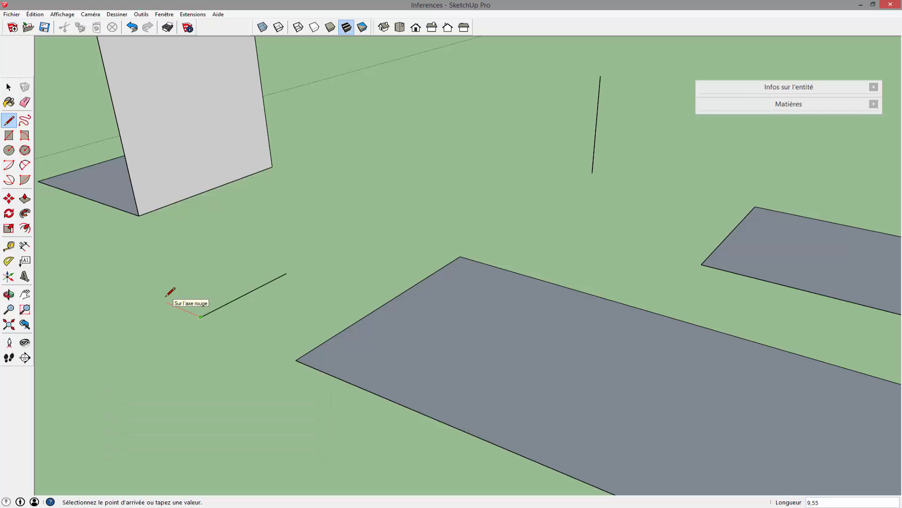
Continue the line into a zigzag with one segment locked to the red axis and another along the green axis.
key(shift)
click(240, 333)
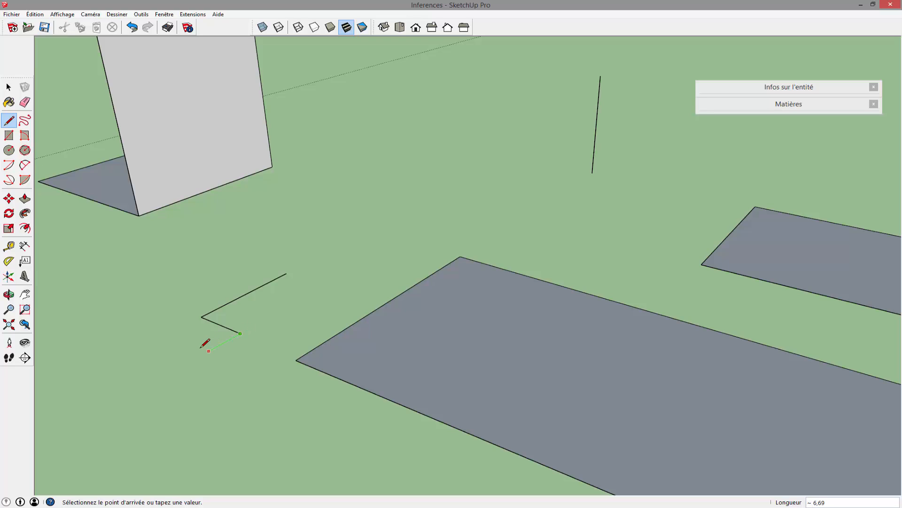
click(192, 359)
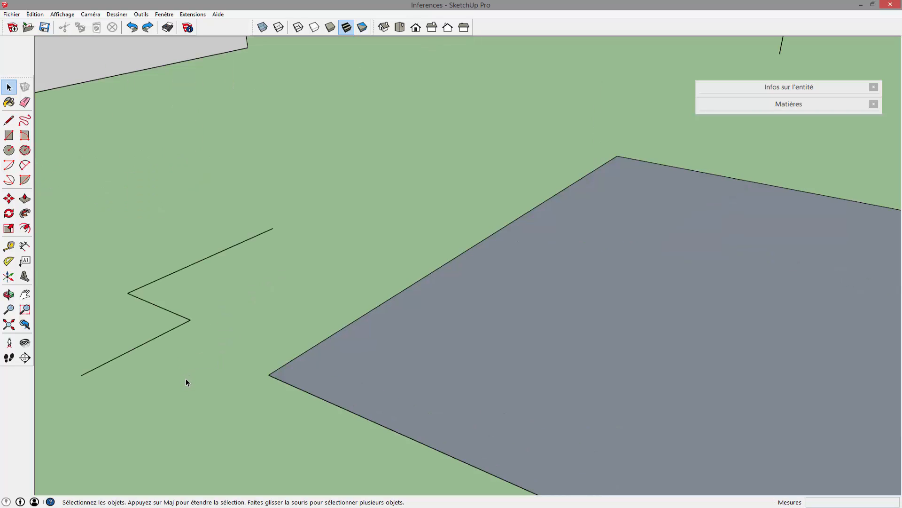
Round the nearest corner of the long rectangle with a two-point arc tangent to both adjacent edges, trimming the corner.
click(27, 164)
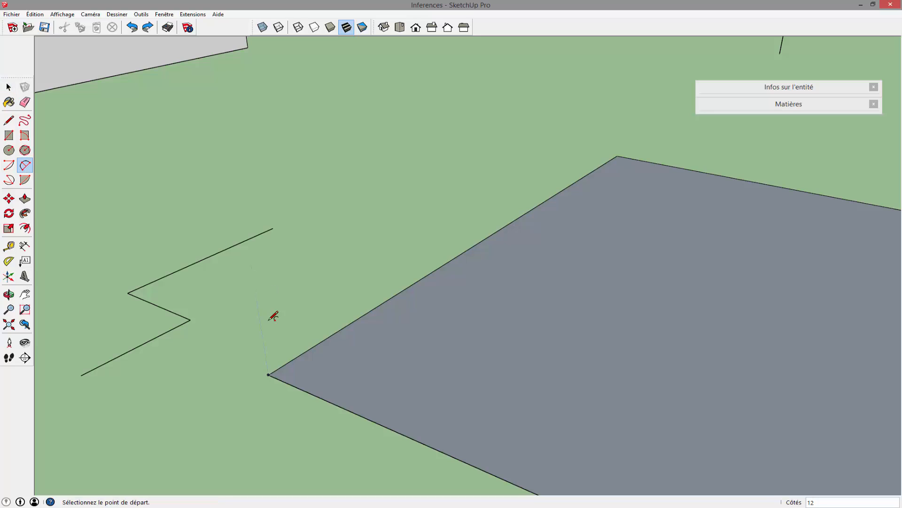
click(299, 389)
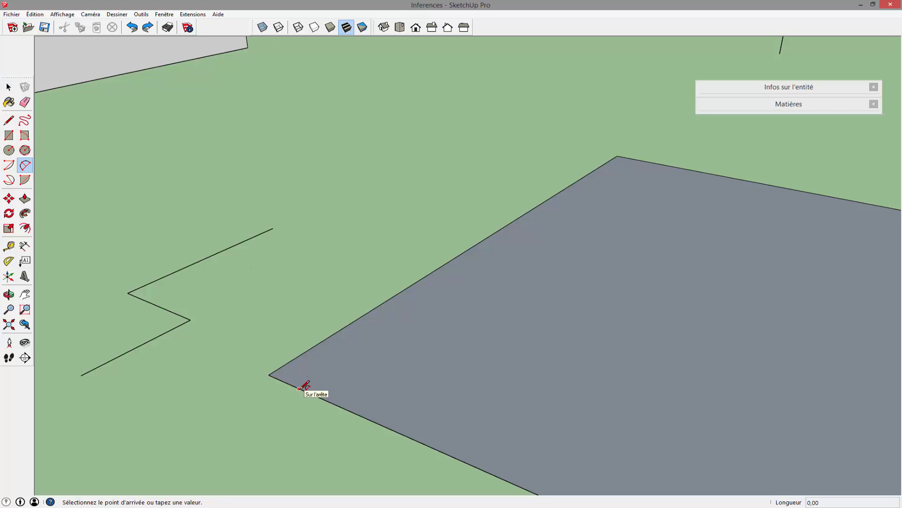
click(305, 353)
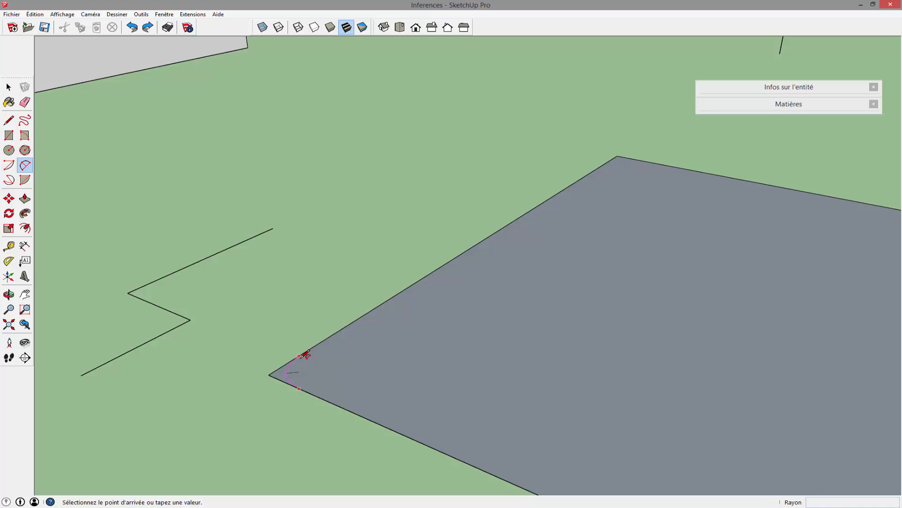
click(306, 353)
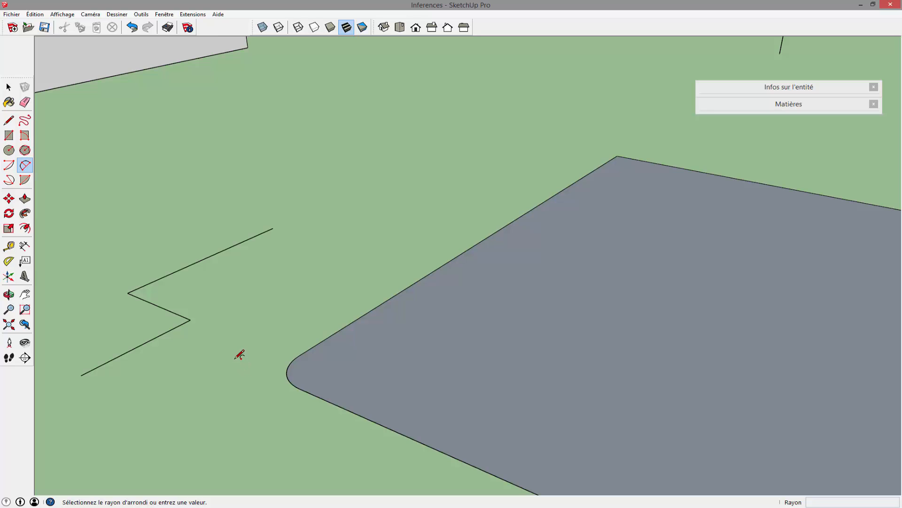
key(space)
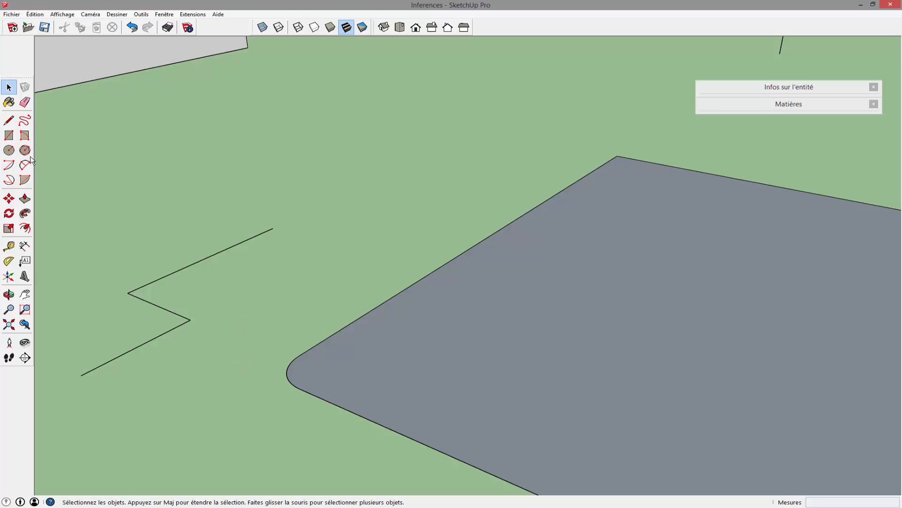
Draw a free oblique line on the ground above the zigzag, off the red and green axes.
click(8, 120)
click(198, 164)
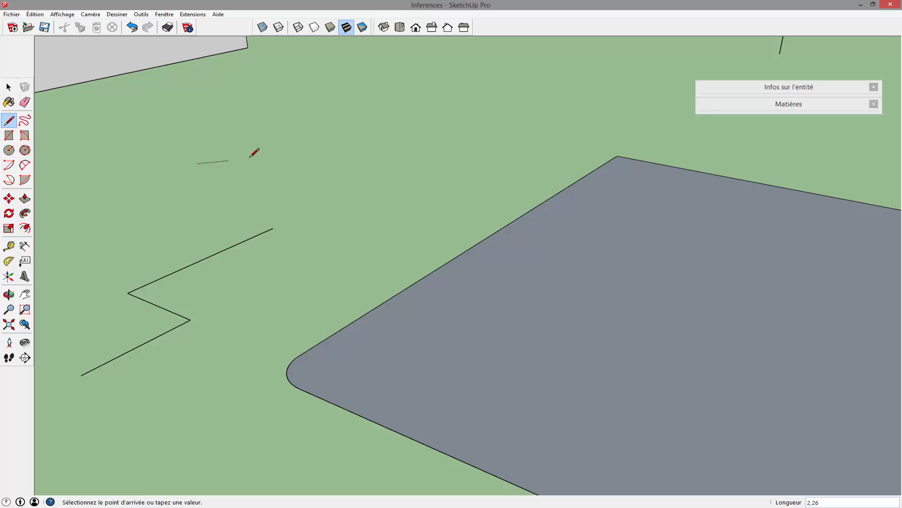
click(306, 152)
key(space)
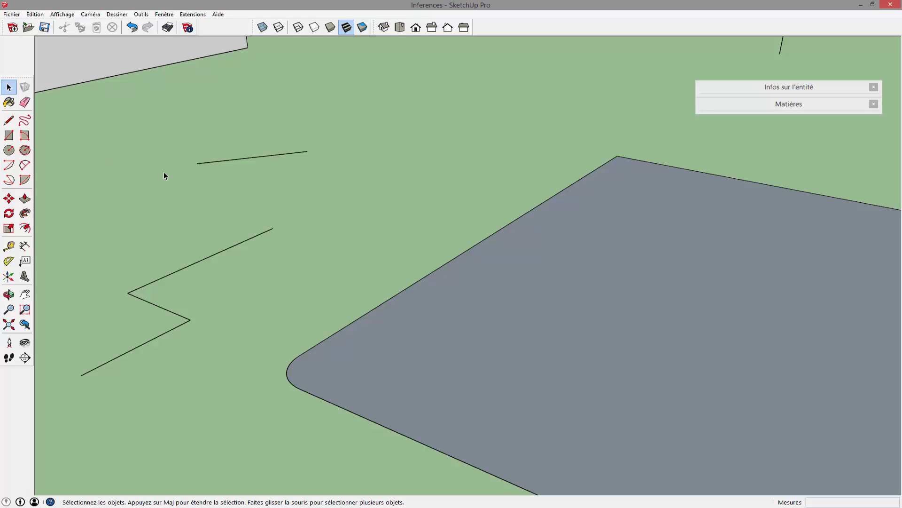
Draw a second line parallel to the oblique one, just below it, and continue it with a short segment perpendicular to that line.
key(l)
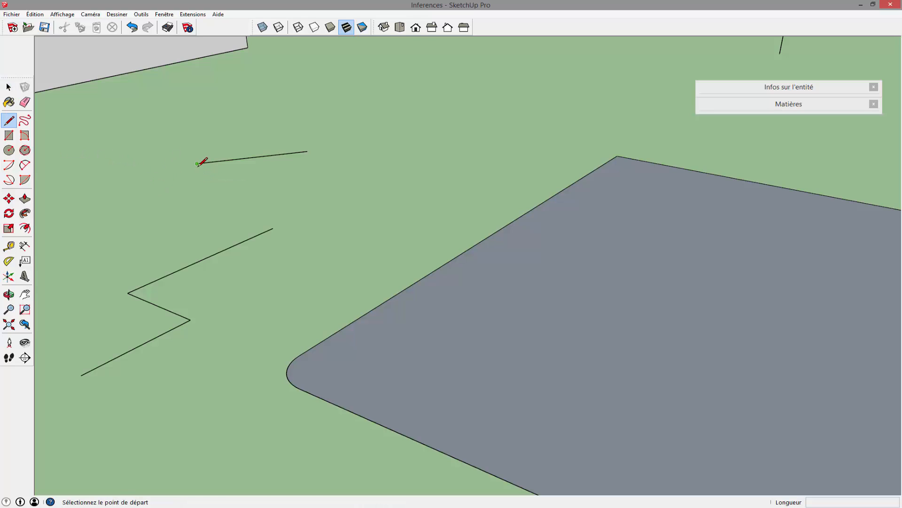
click(198, 185)
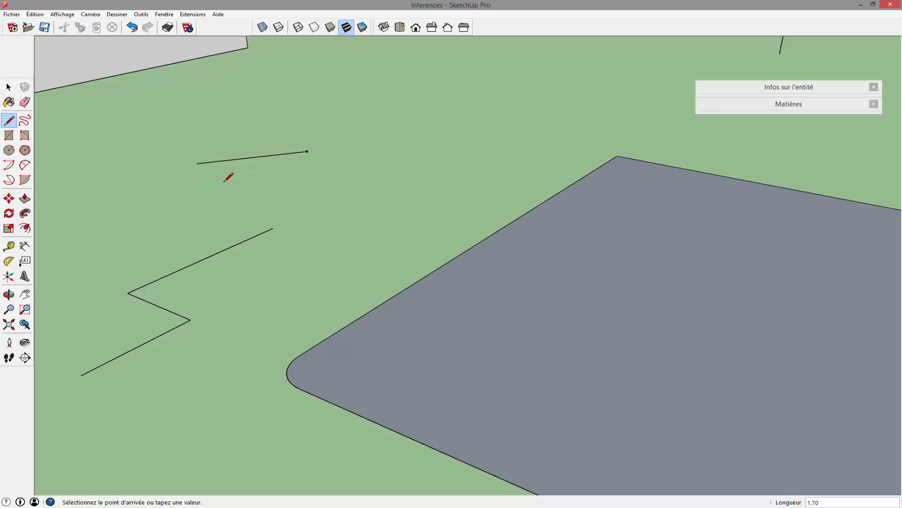
click(316, 176)
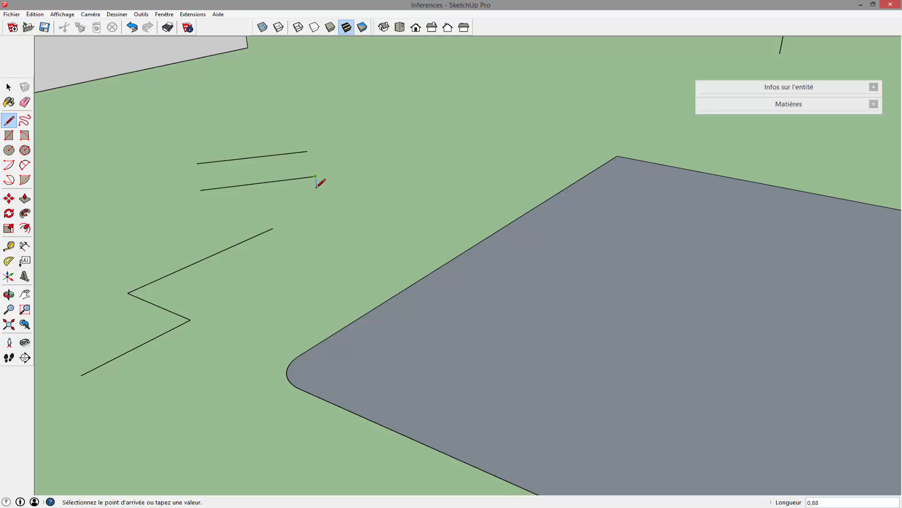
click(339, 212)
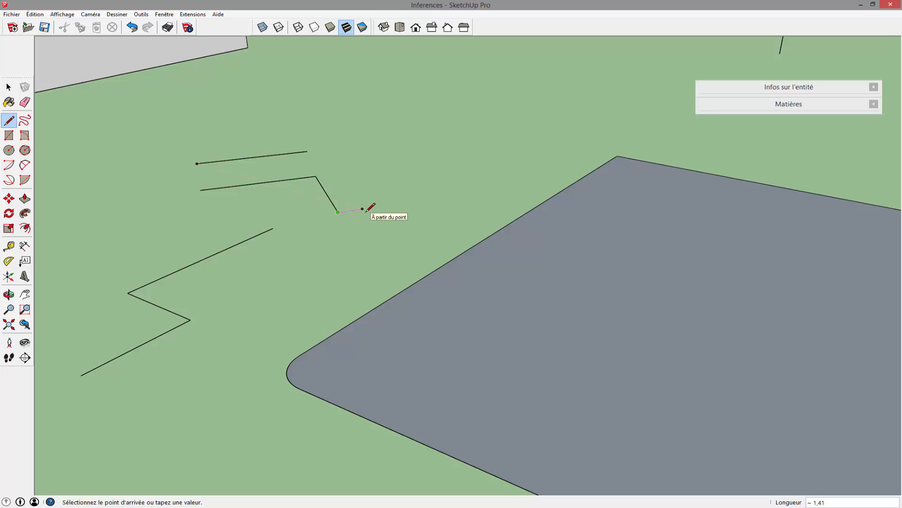
key(space)
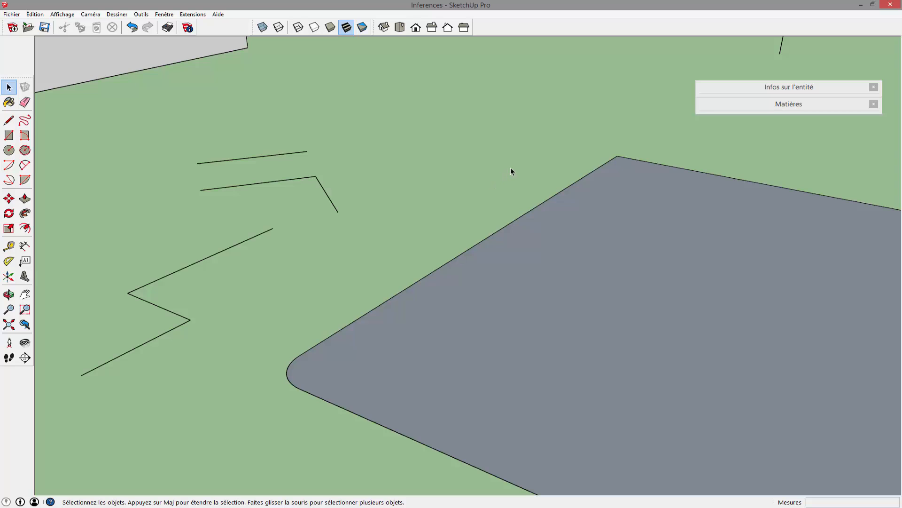
Draw a diagonal line across the far corner of the long rectangle, from a point on one adjacent edge to the other edge.
middle_drag(510, 171, 388, 338)
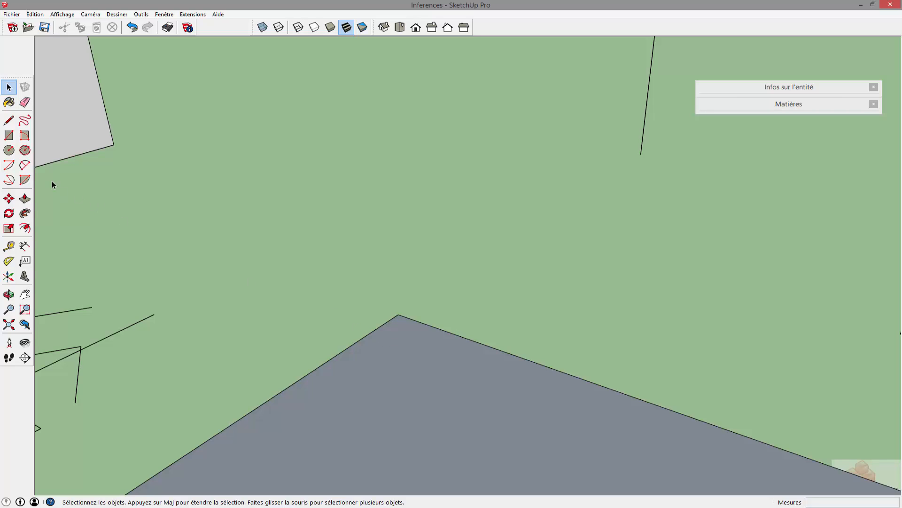
click(8, 120)
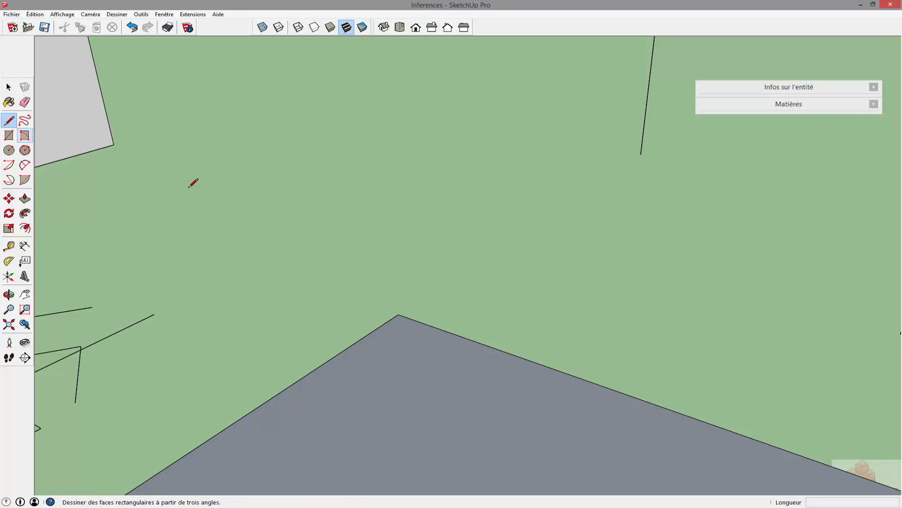
click(365, 336)
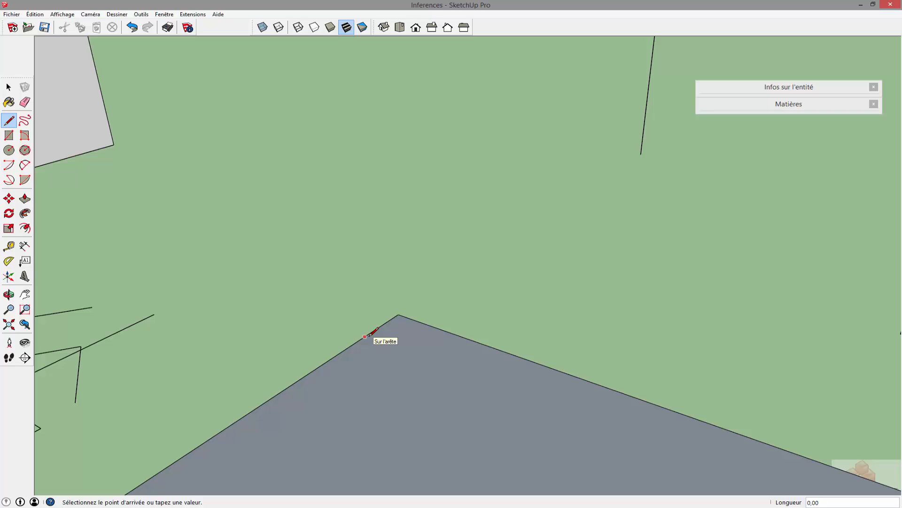
click(440, 329)
key(space)
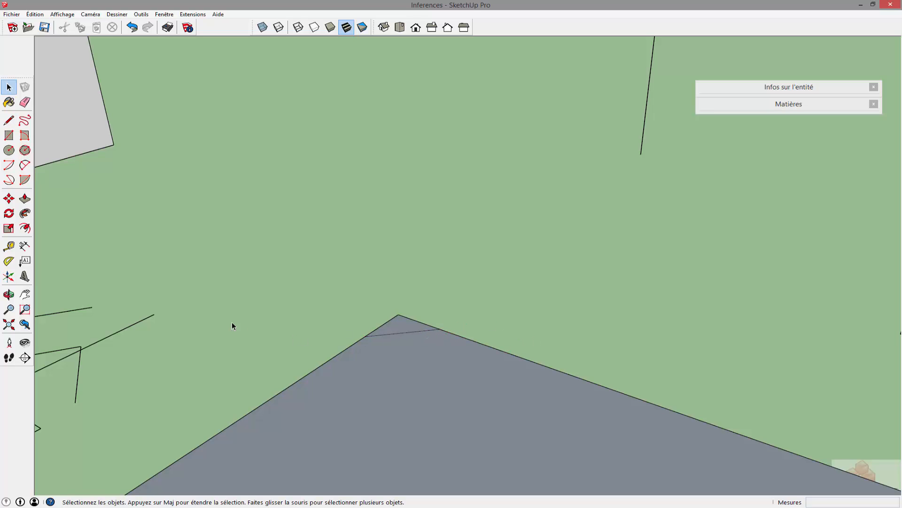
middle_drag(232, 323, 562, 330)
scroll(560, 331, up, 4)
middle_drag(474, 300, 547, 355)
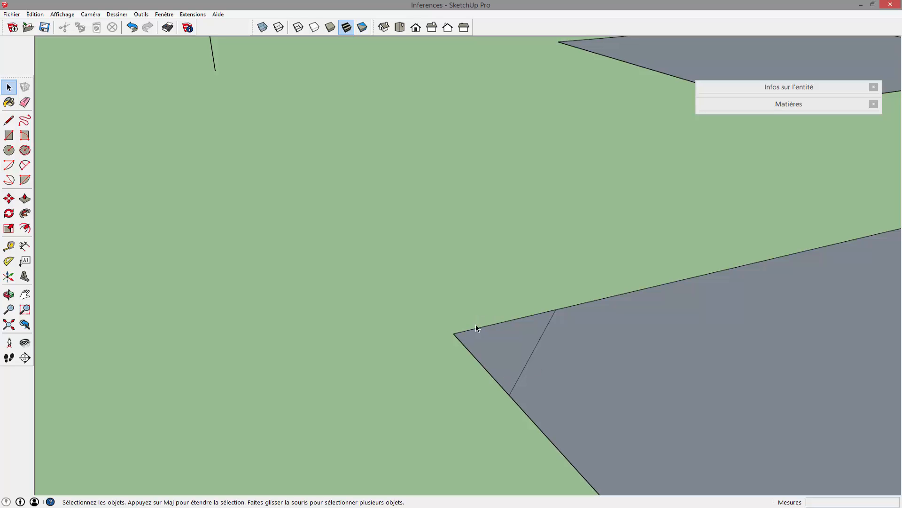
scroll(501, 352, down, 2)
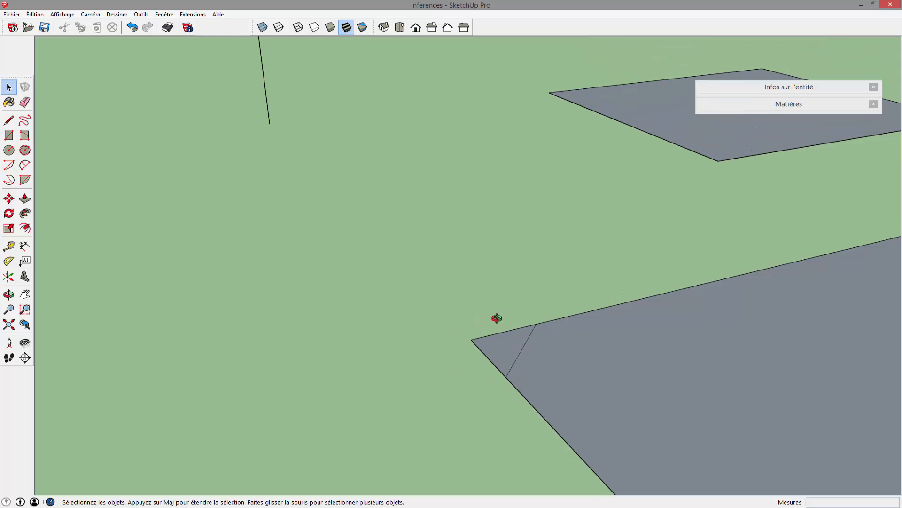
middle_drag(497, 318, 386, 342)
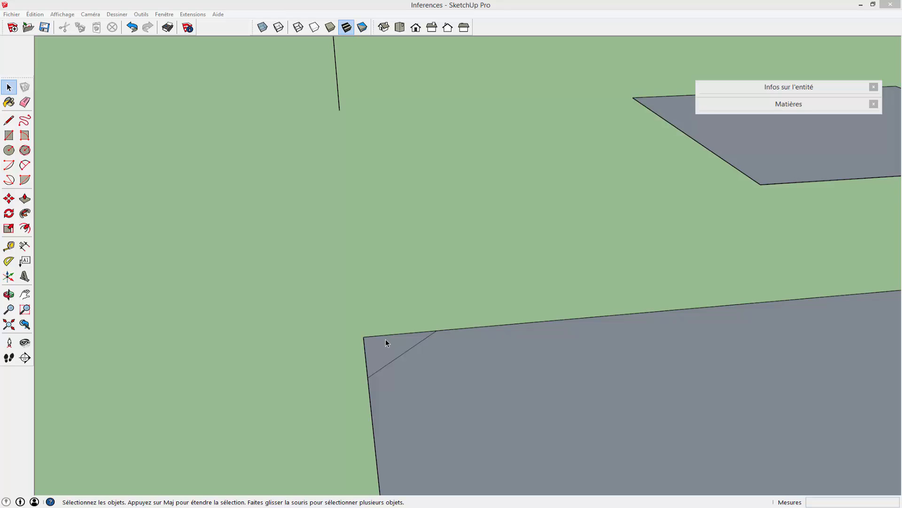